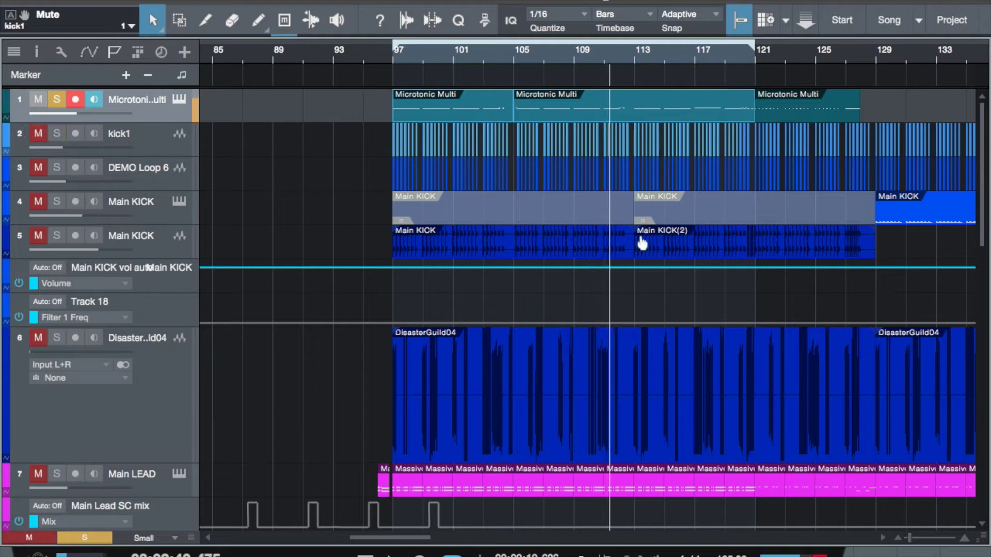
# Open the Microtonic Multi channel's instrument in the mixer, examine its kick patch, audition the sine oscillator waveform, and close the instrument
pyautogui.press('F3')
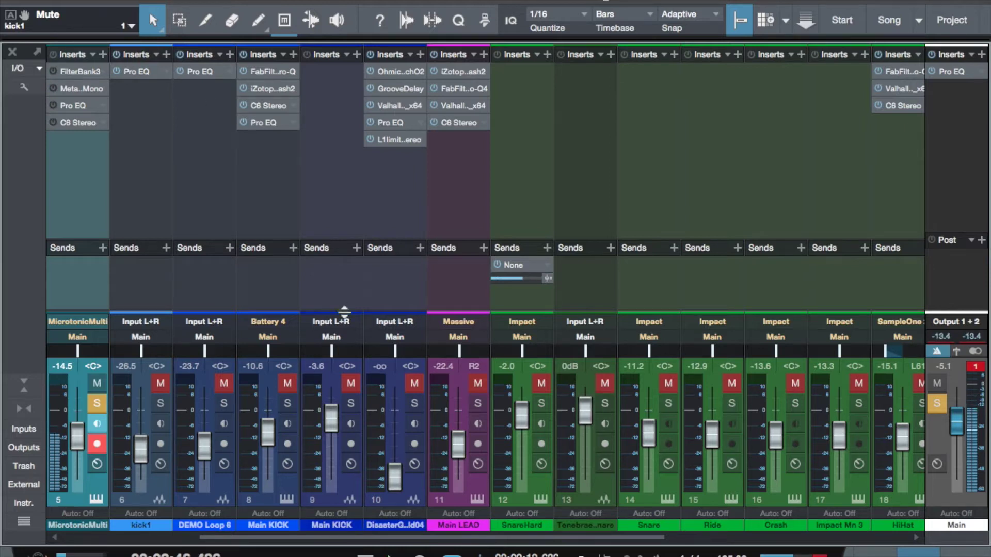
pyautogui.hscroll(-4, 343, 319)
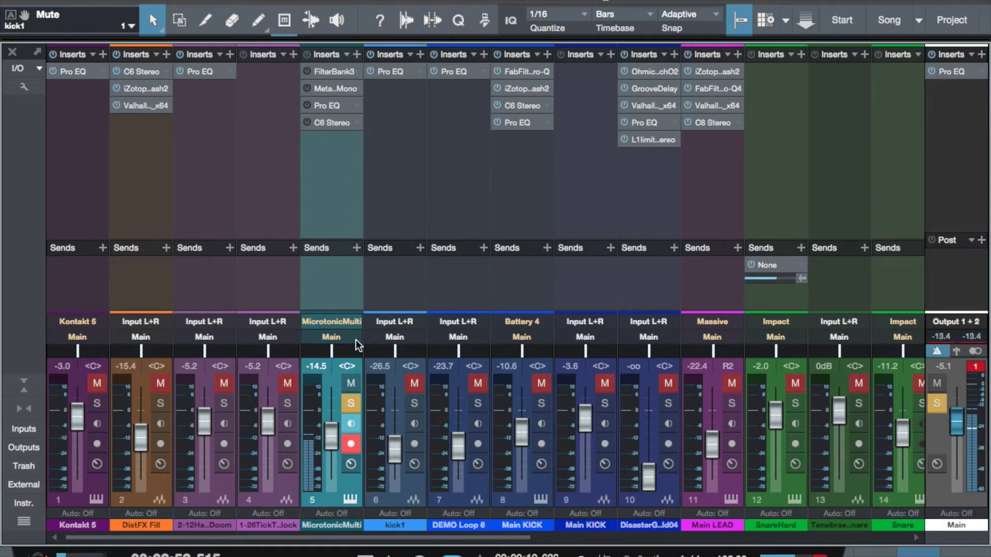
pyautogui.click(351, 501)
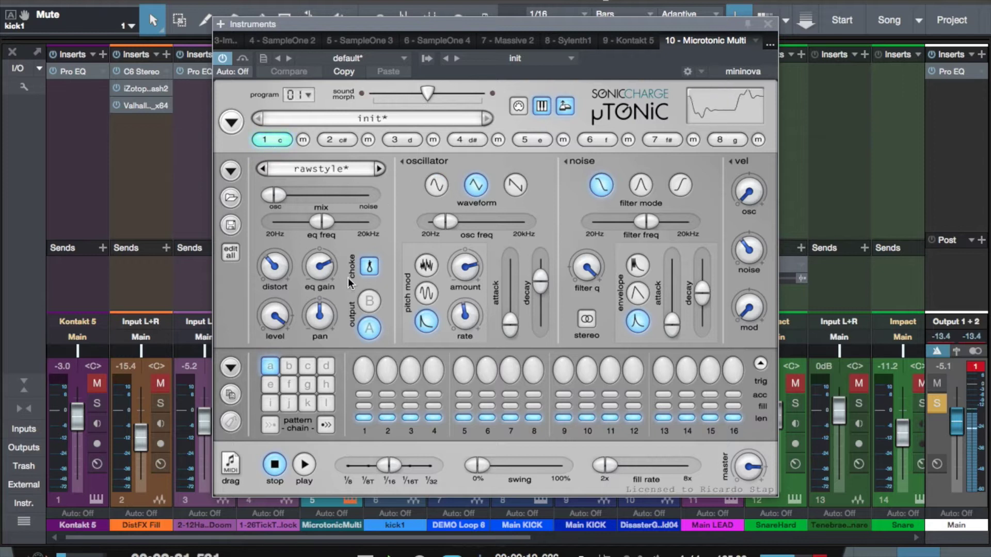
pyautogui.moveTo(274, 198)
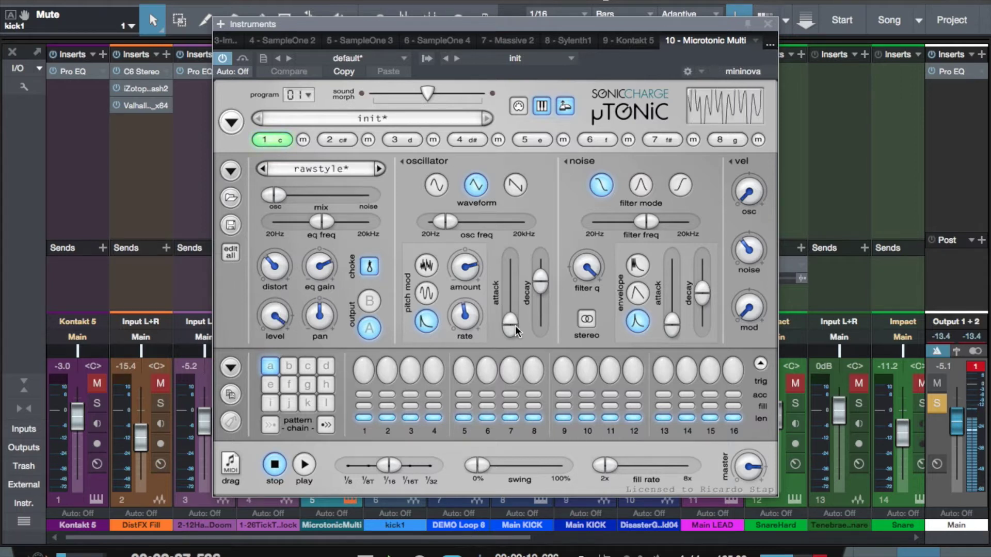
pyautogui.moveTo(543, 283)
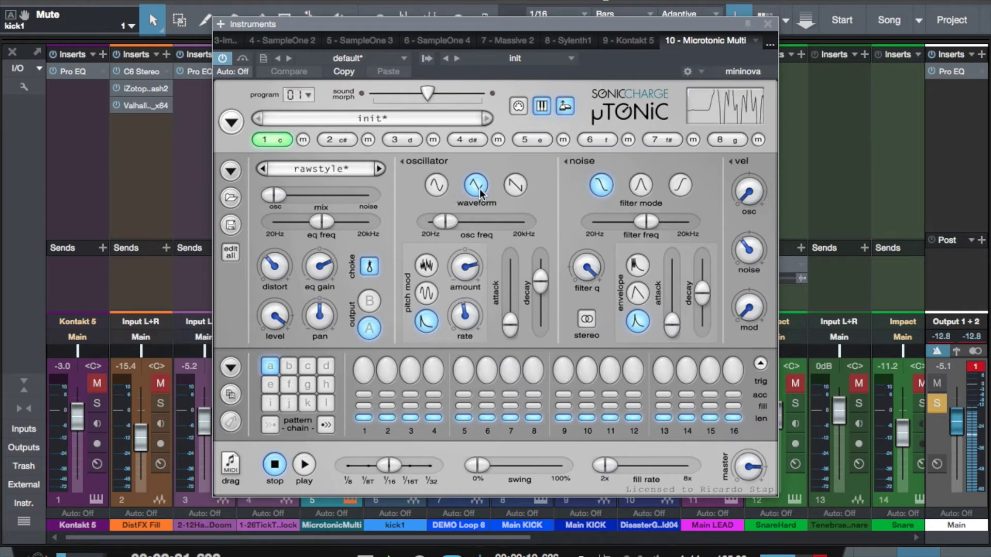
pyautogui.click(440, 186)
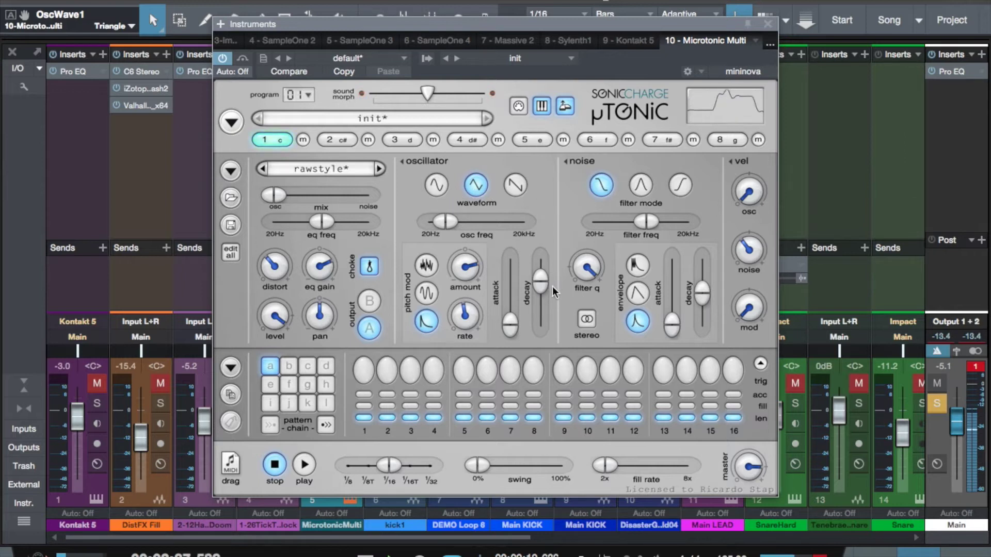
pyautogui.click(770, 24)
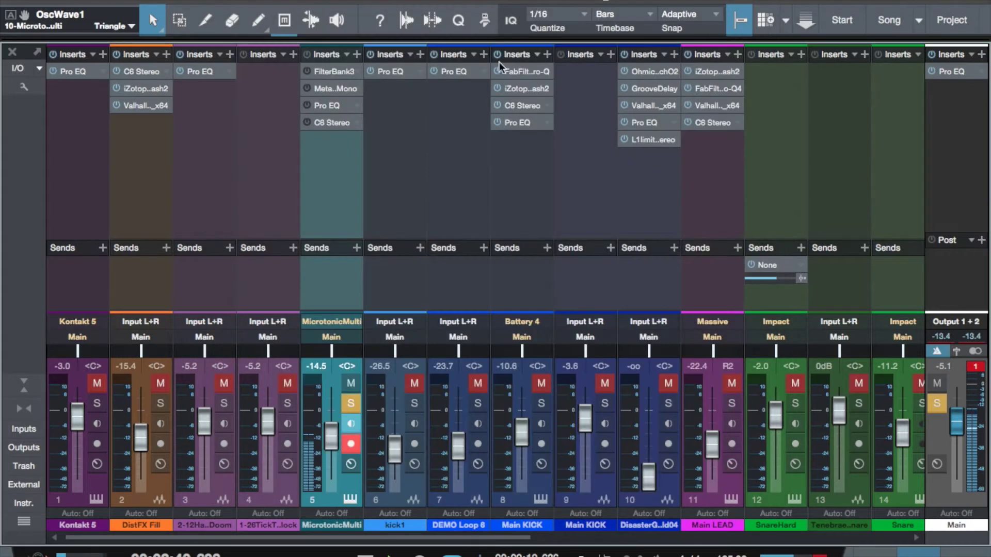
# Open and enable the FilterBank3 insert on the Microtonic Multi channel and try its filter Q controls
pyautogui.doubleClick(330, 71)
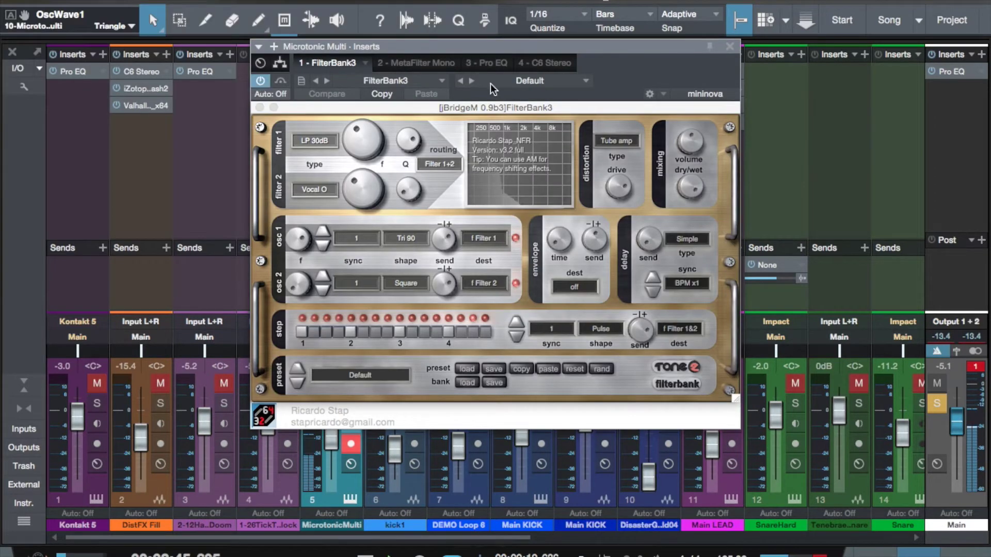
pyautogui.moveTo(410, 140); pyautogui.dragTo(412, 166)
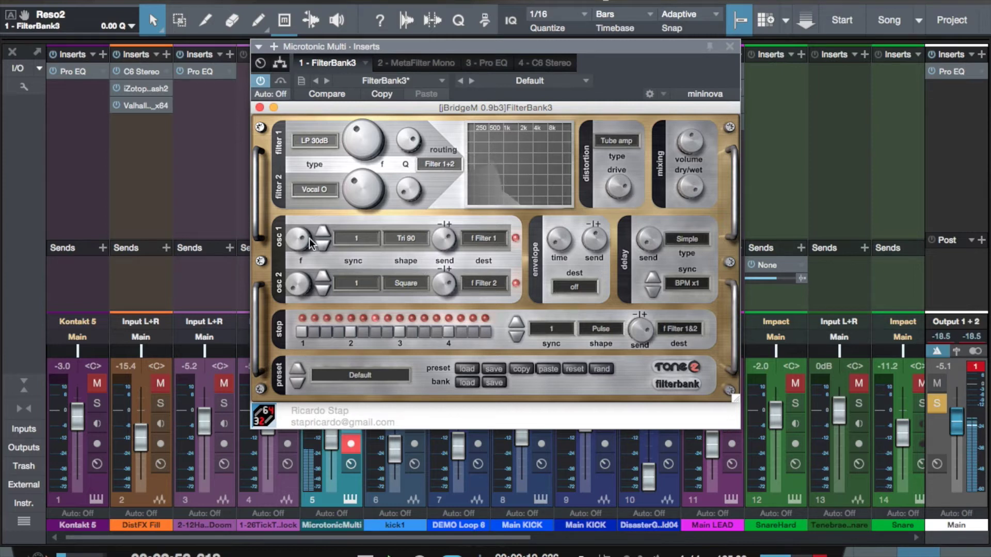
# Compare FilterBank3 with the osc 1 and osc 2 destinations off in turn, restoring them to f Filter 1 and f Filter 2
pyautogui.click(495, 238)
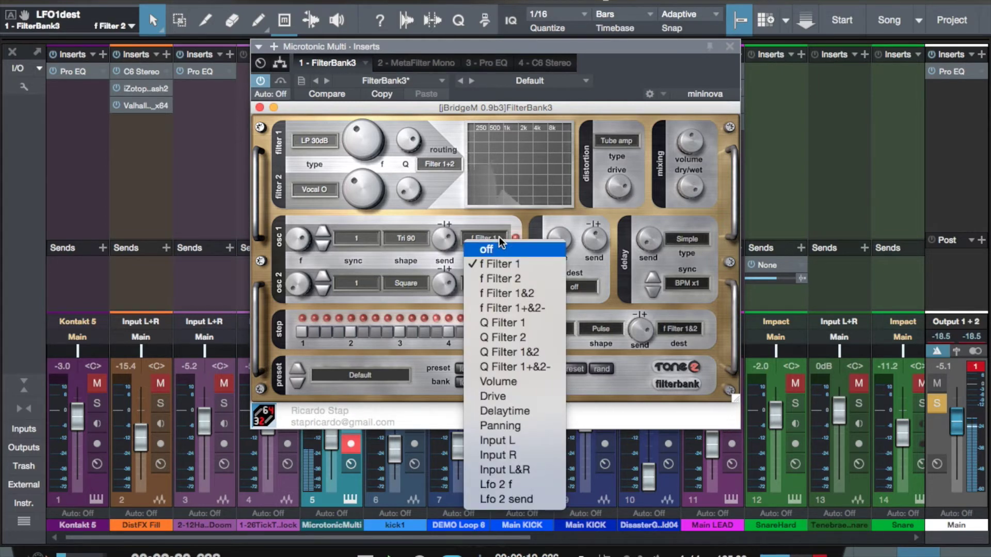
pyautogui.click(500, 251)
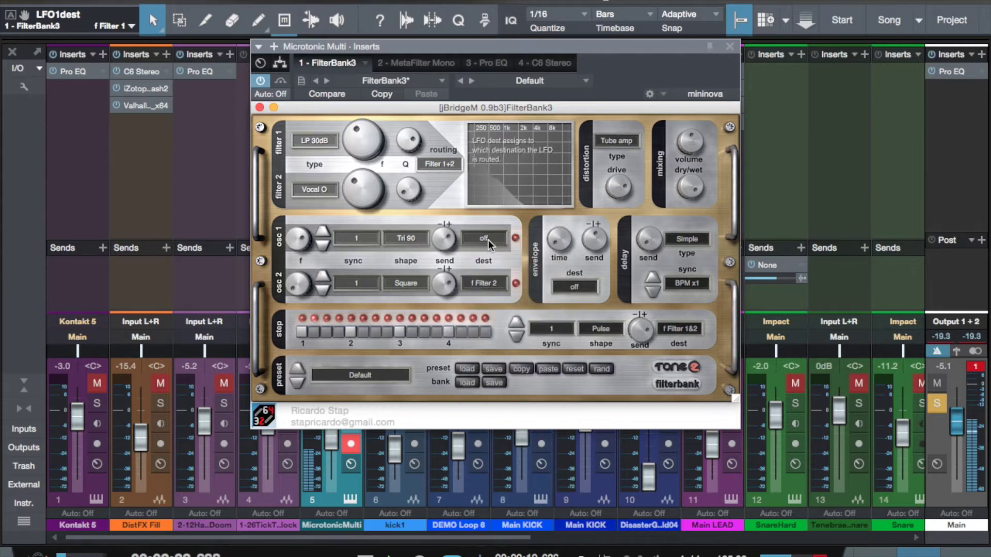
pyautogui.click(489, 240)
pyautogui.click(500, 264)
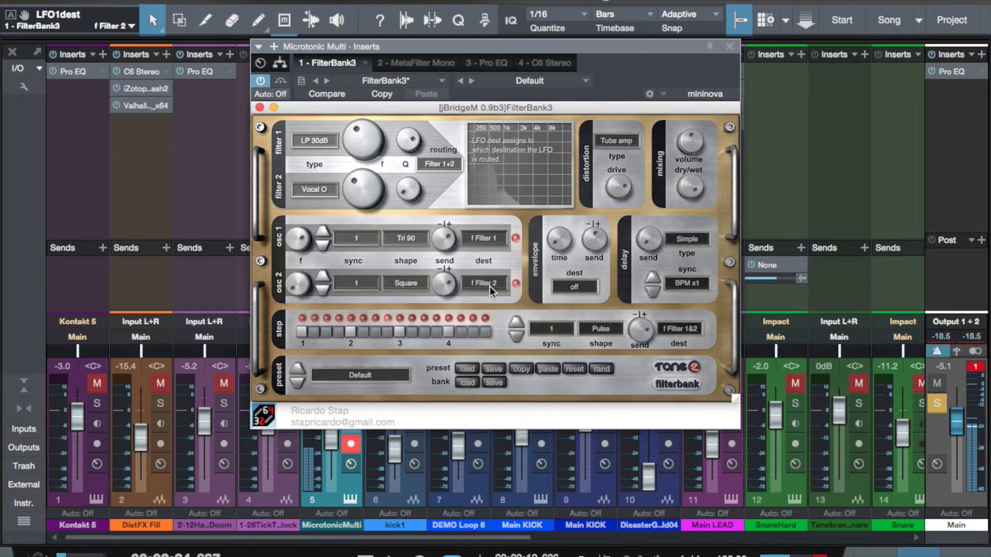
pyautogui.click(491, 286)
pyautogui.click(490, 296)
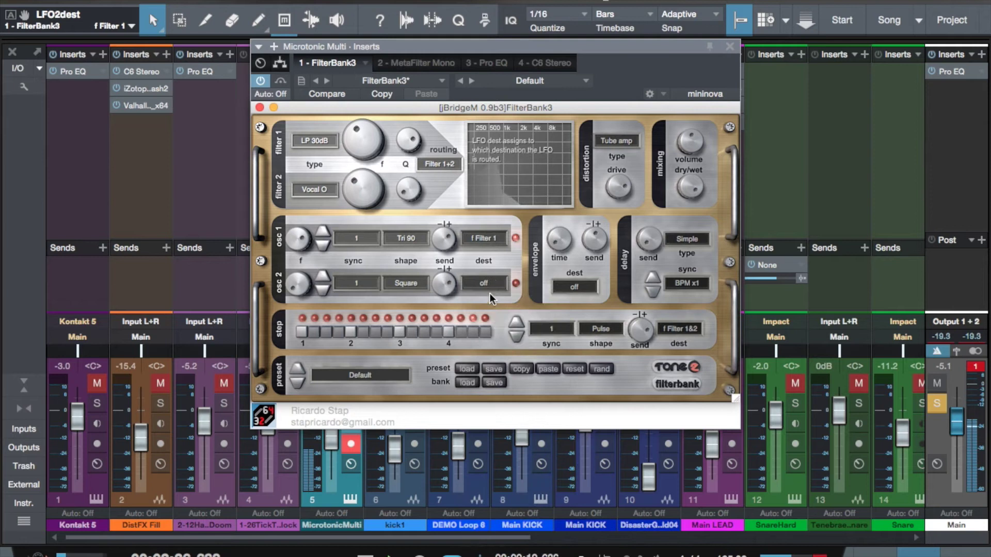
pyautogui.click(491, 287)
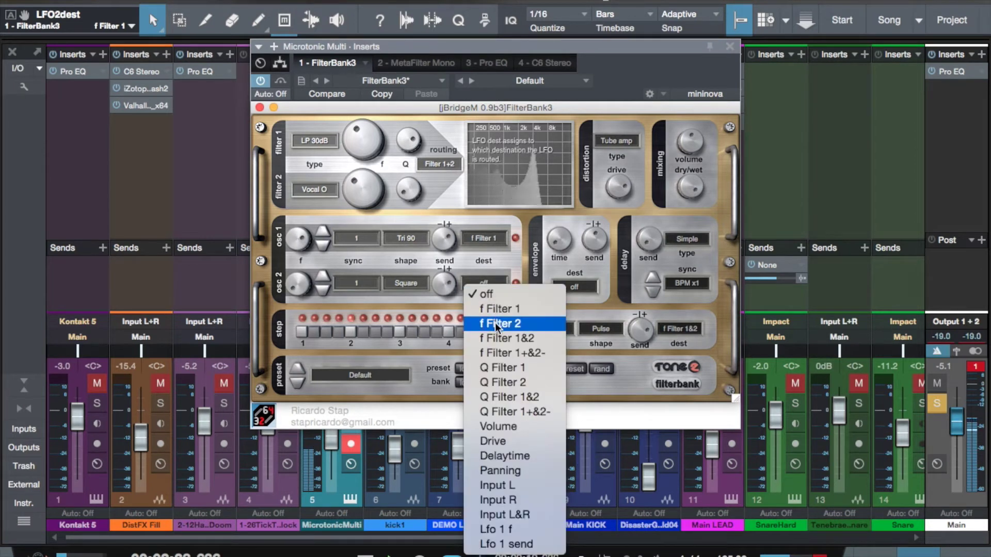
pyautogui.press('Escape')
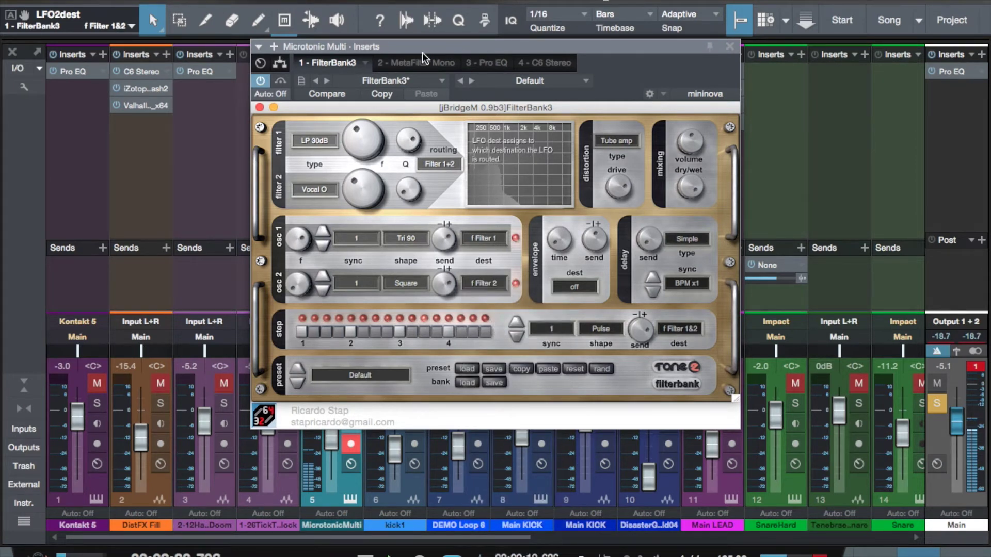
# Enable the MetaFilter Mono insert and adjust its filter cutoff, leaving the frequency at 18000
pyautogui.click(421, 63)
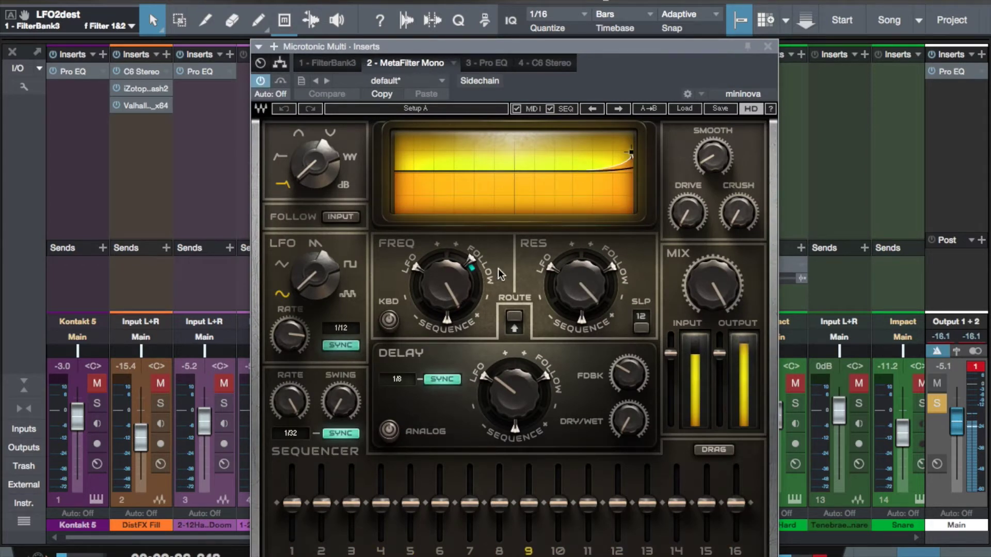
pyautogui.click(575, 269)
pyautogui.click(445, 283)
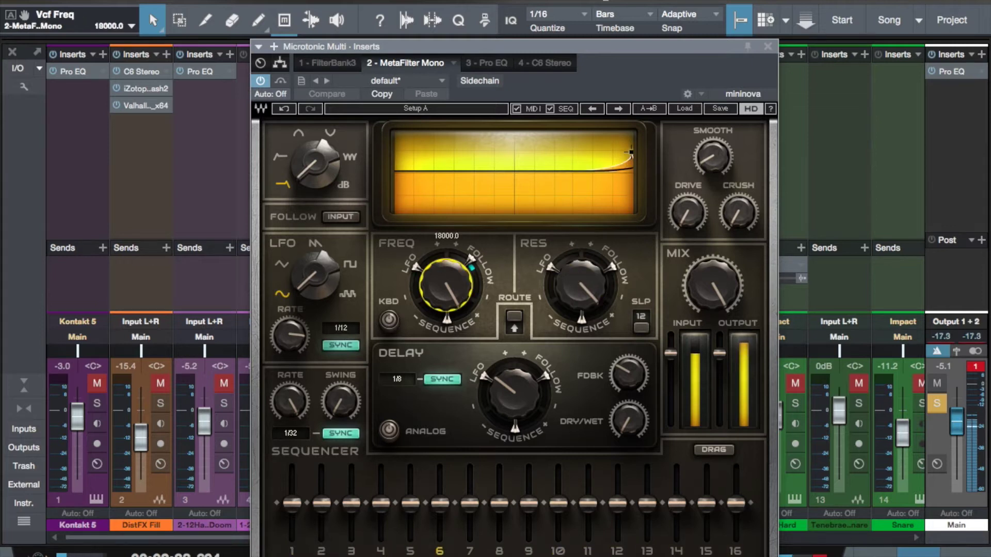
pyautogui.moveTo(629, 152)
pyautogui.mouseDown()
pyautogui.moveTo(397, 151)
pyautogui.moveTo(630, 152)
pyautogui.mouseUp()
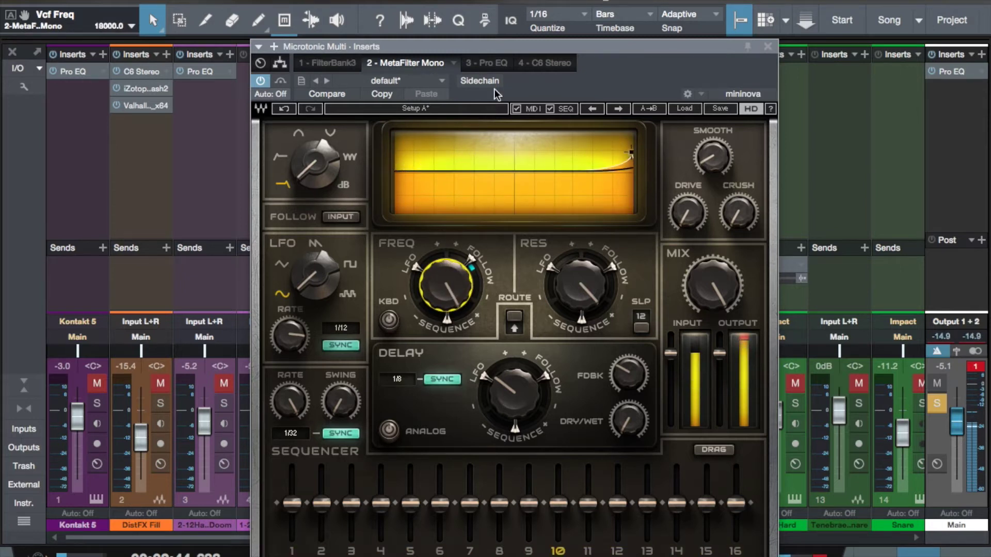
# Open and enable the Pro EQ insert on the Microtonic Multi channel
pyautogui.click(497, 64)
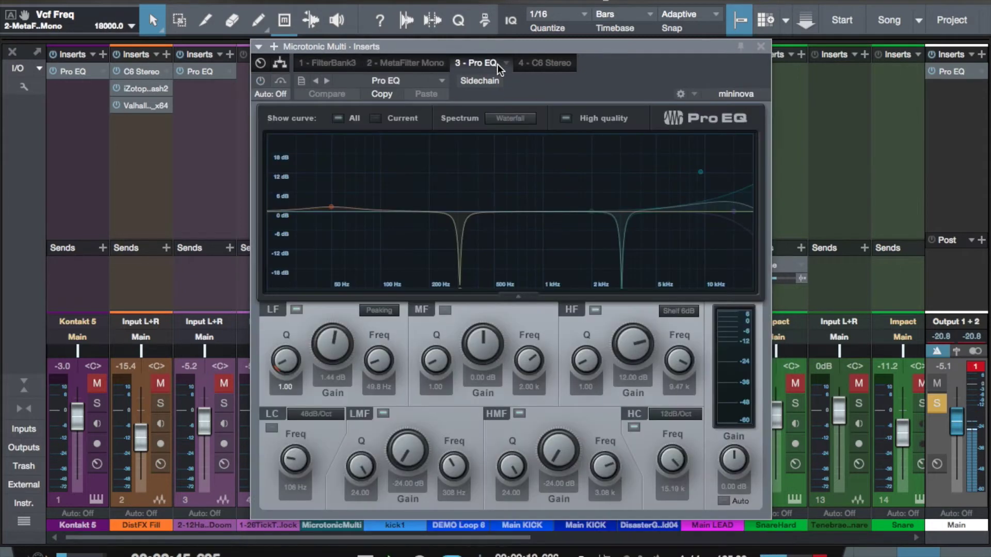
pyautogui.click(262, 82)
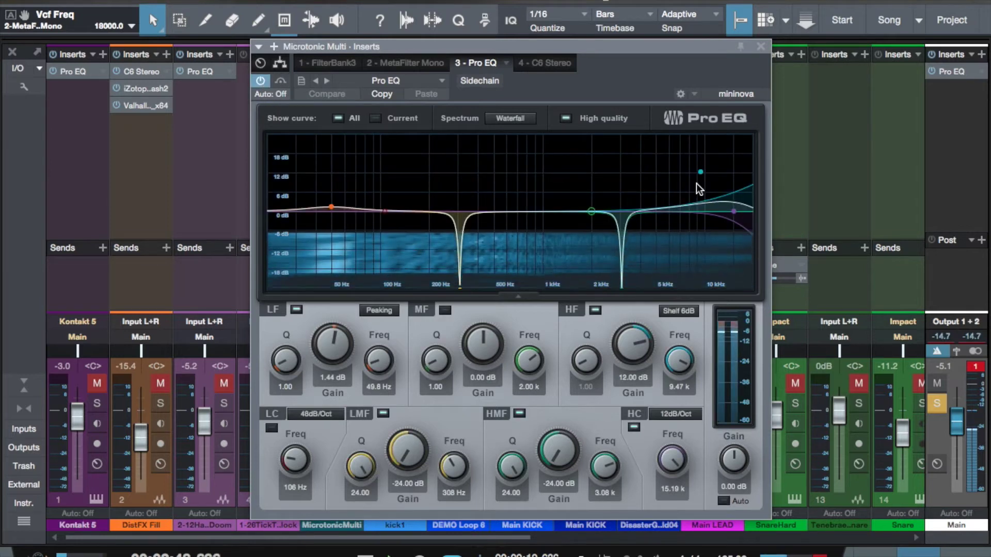
# Audition the Pro EQ's HF, HMF and LMF bands by switching each one off and on again
pyautogui.click(596, 314)
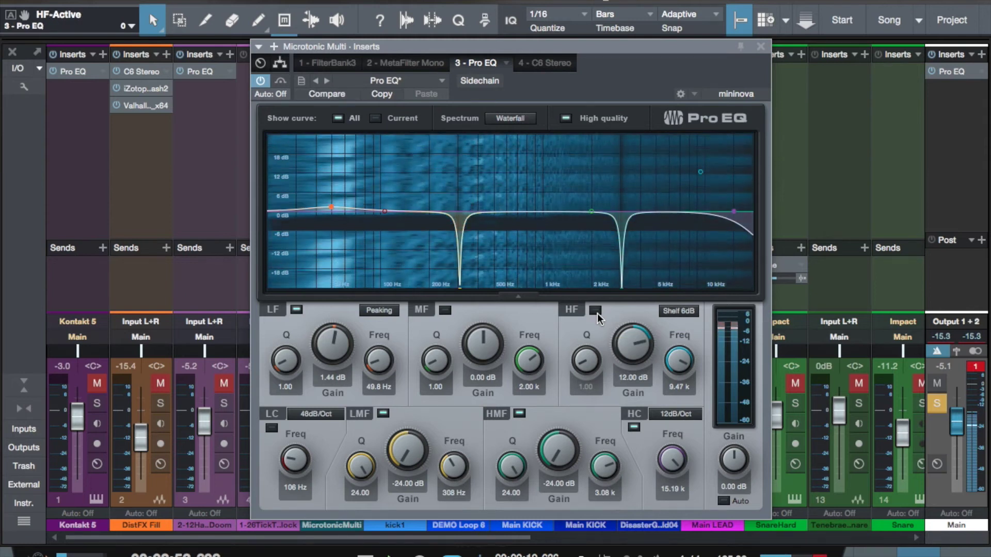
pyautogui.click(520, 413)
pyautogui.click(519, 413)
pyautogui.click(519, 413)
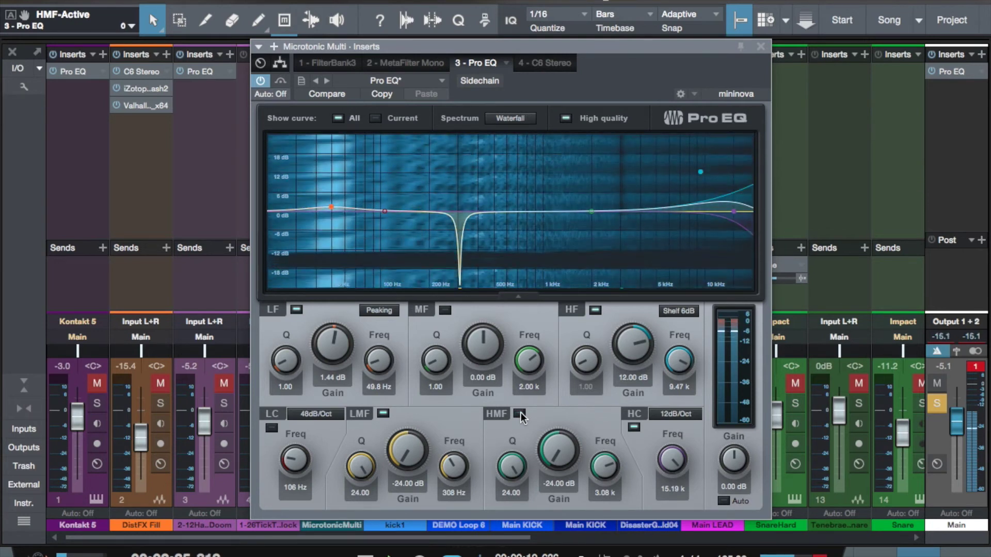
pyautogui.click(519, 413)
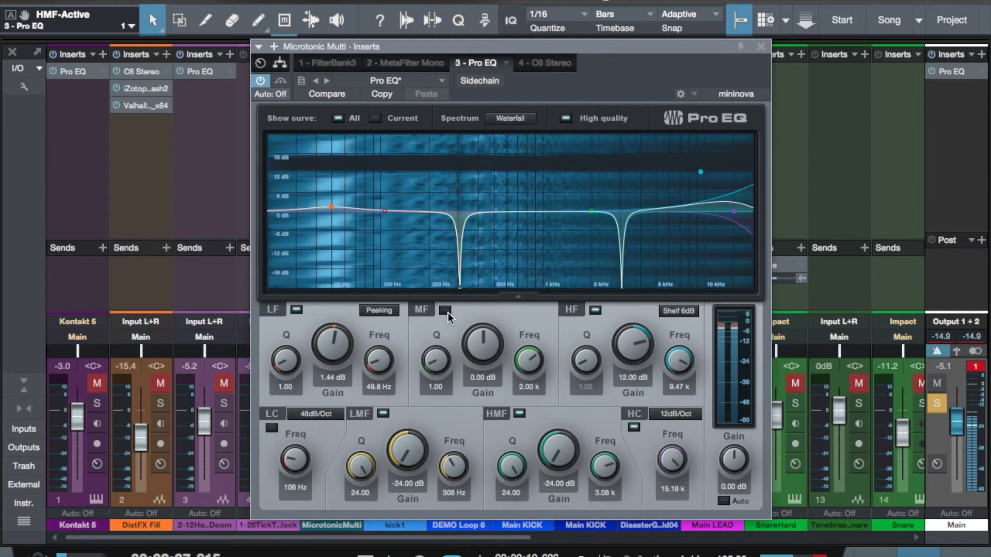
pyautogui.click(383, 413)
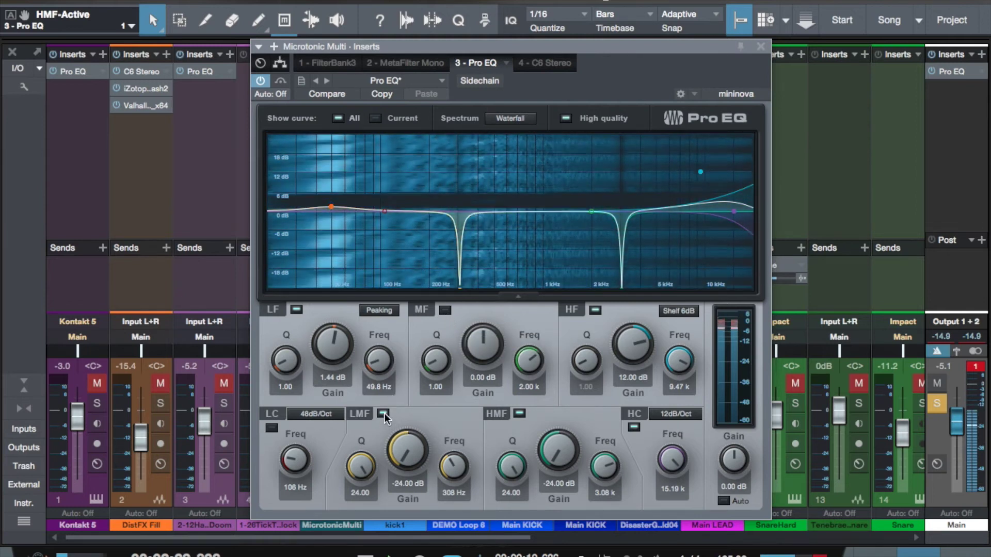
pyautogui.click(383, 414)
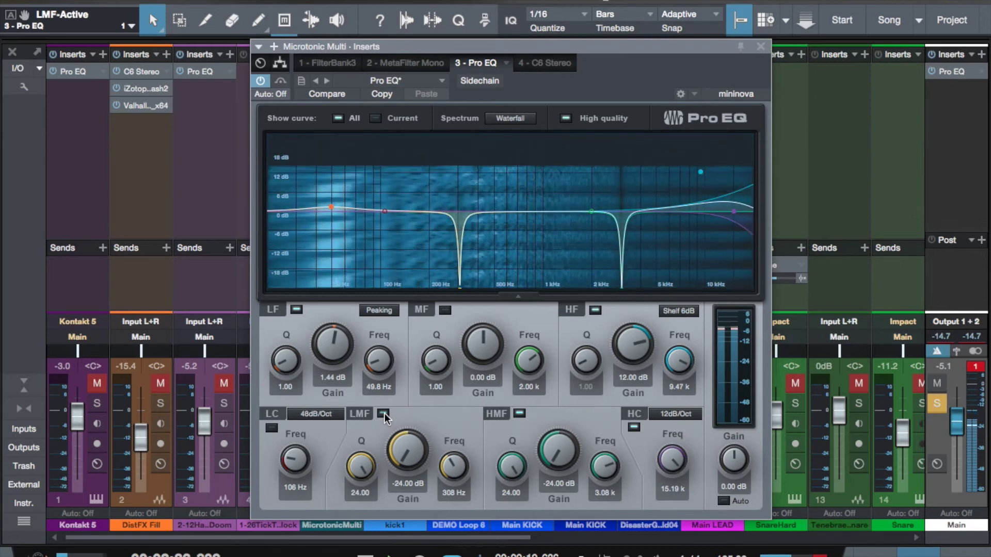
pyautogui.click(383, 414)
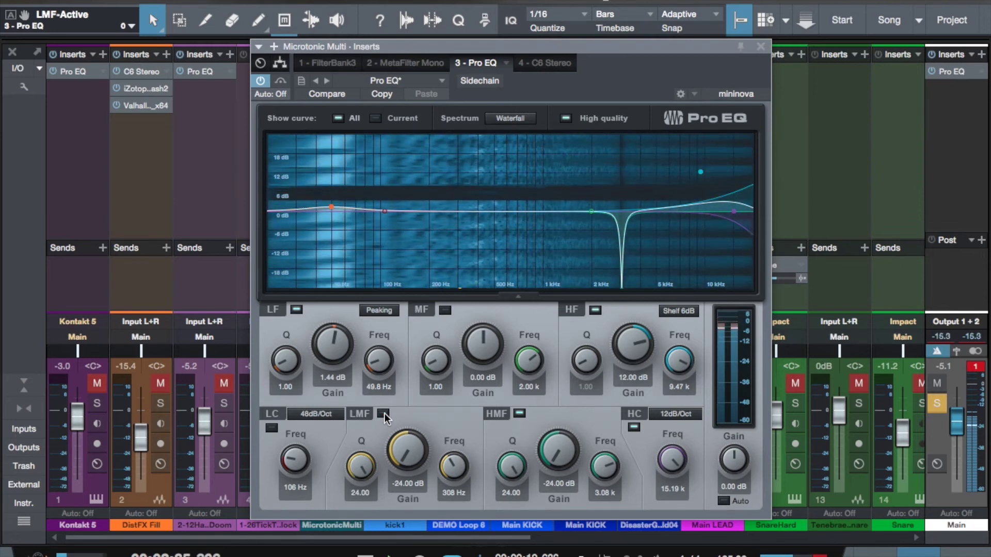
pyautogui.click(383, 414)
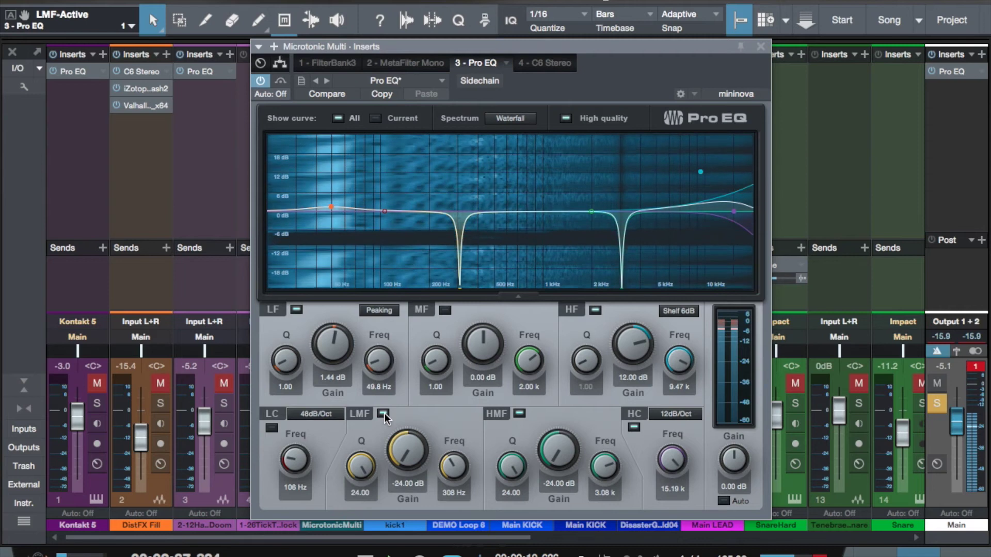
# Enable the C6 Stereo insert, compare the sound with it bypassed, leave it active and close the inserts window
pyautogui.click(540, 62)
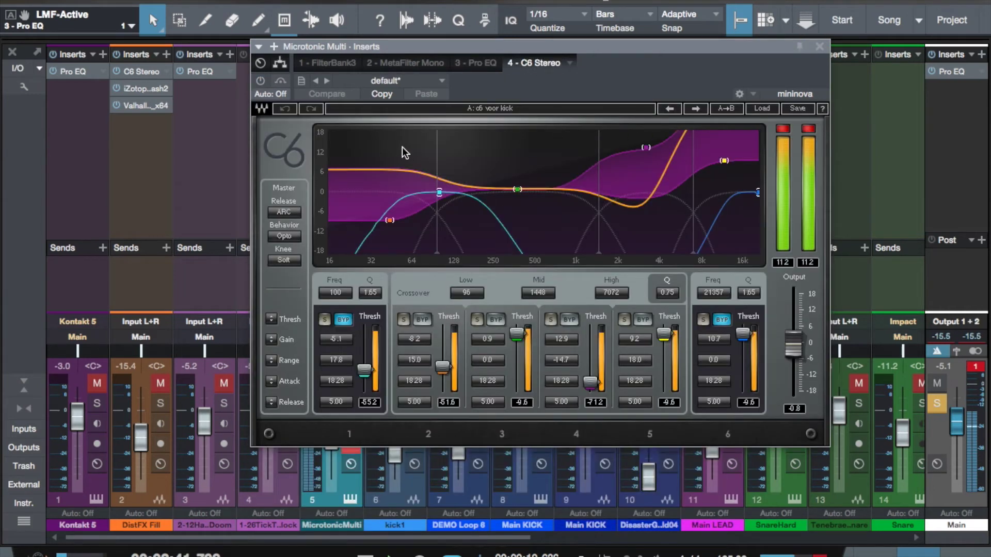
pyautogui.click(261, 81)
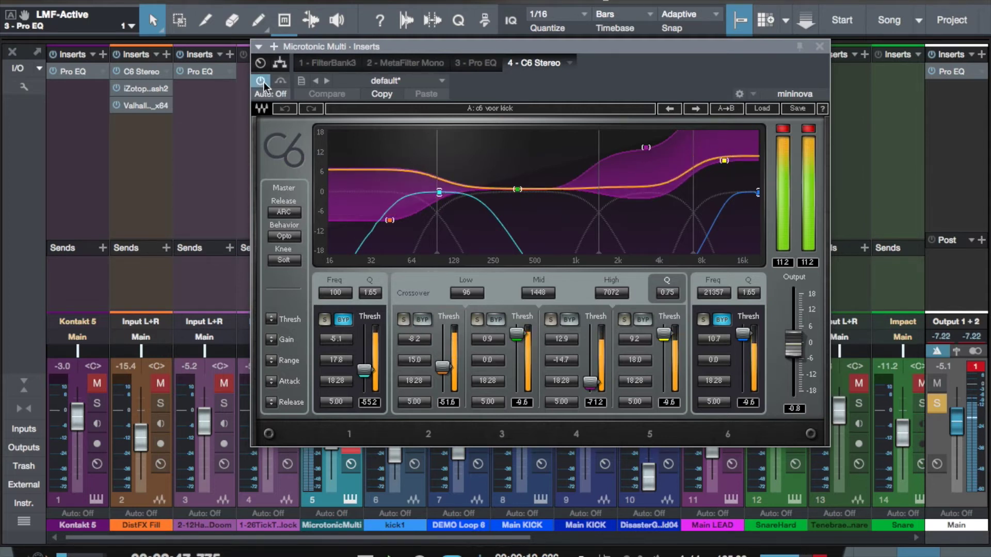
pyautogui.click(262, 81)
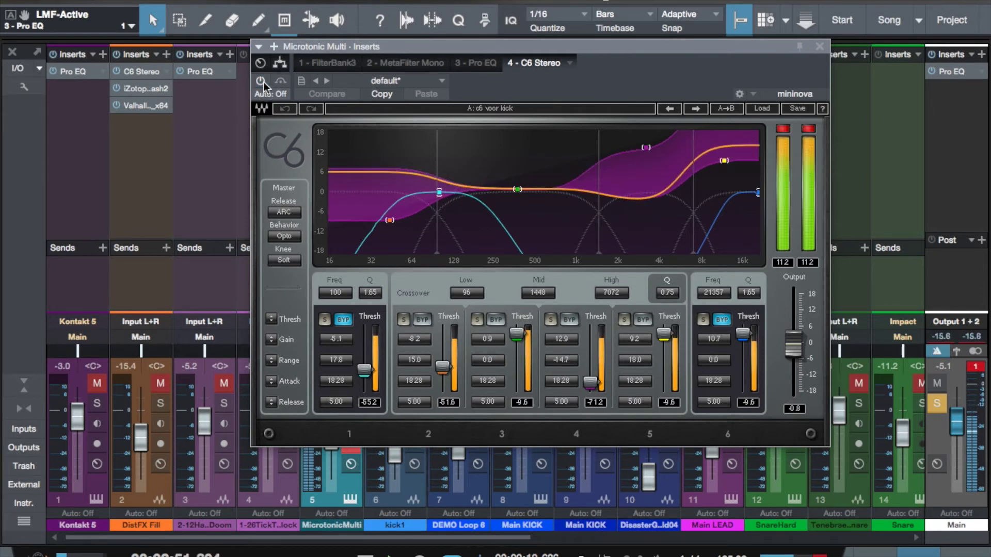
pyautogui.click(261, 81)
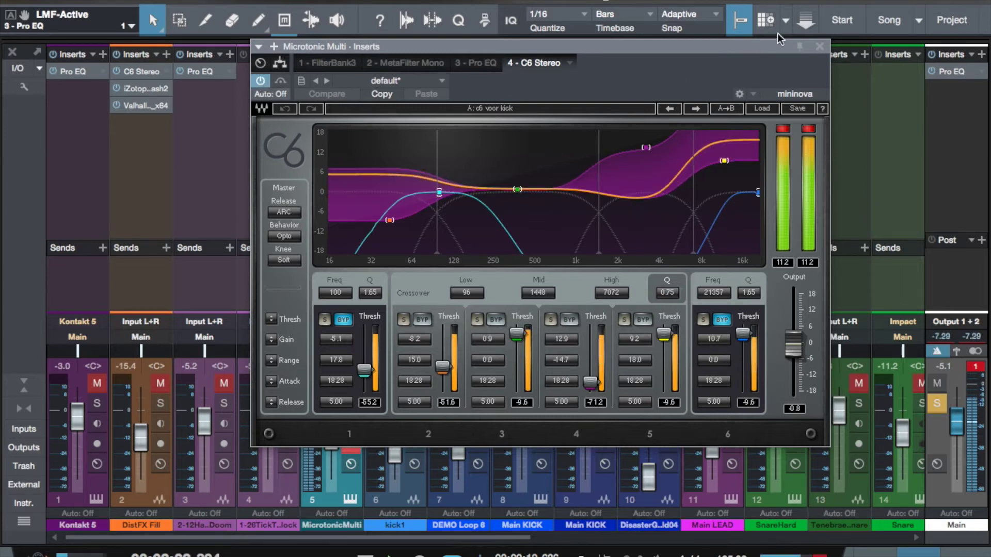
pyautogui.click(821, 46)
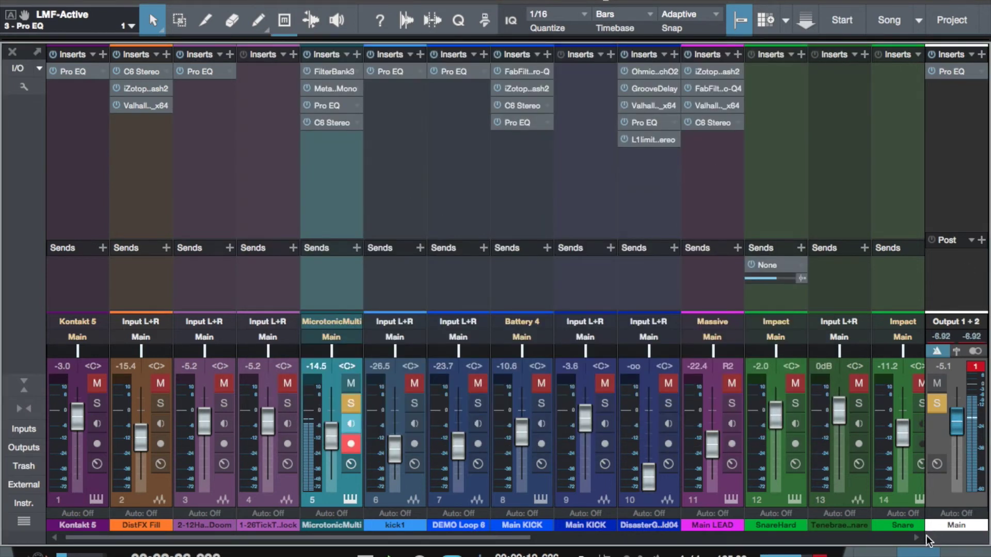
# Return to the arrangement and unmute the kick1 and DEMO Loop 6 tracks
pyautogui.click(926, 554)
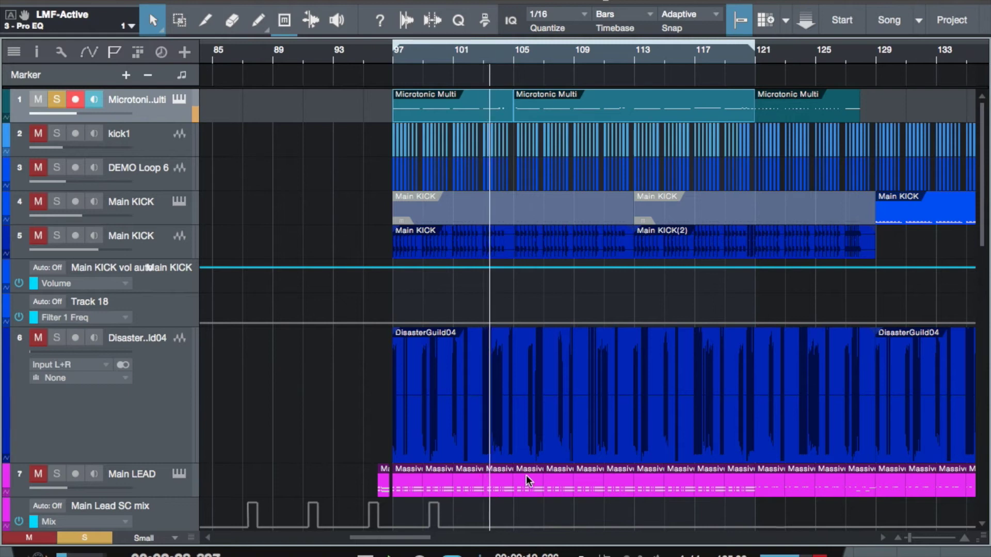
pyautogui.click(36, 132)
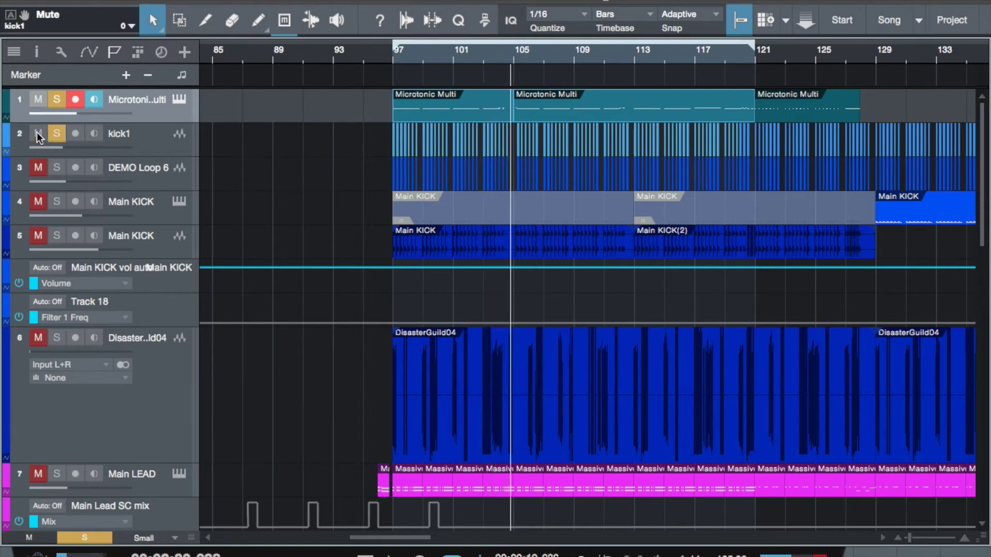
pyautogui.click(38, 169)
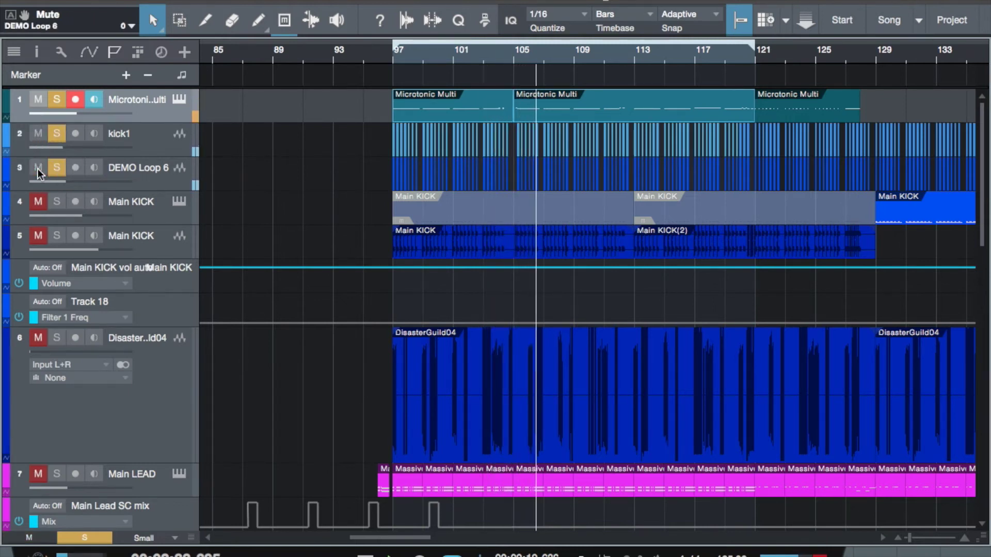
# Unmute the Main KICK audio track, then open the inspector and show the EQ curve of kick1's Pro EQ insert
pyautogui.click(37, 233)
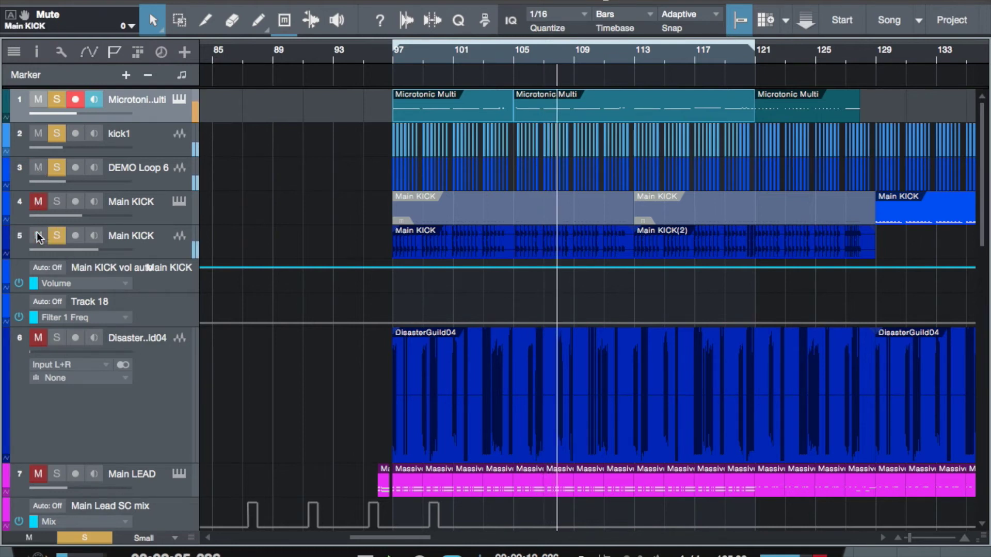
pyautogui.click(37, 52)
pyautogui.click(104, 307)
pyautogui.click(127, 226)
pyautogui.click(313, 142)
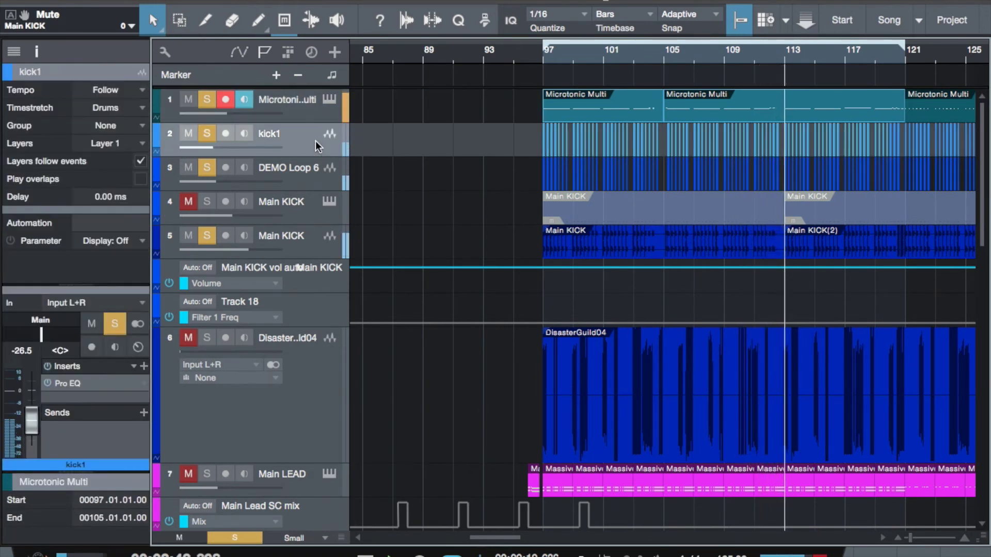
pyautogui.click(97, 183)
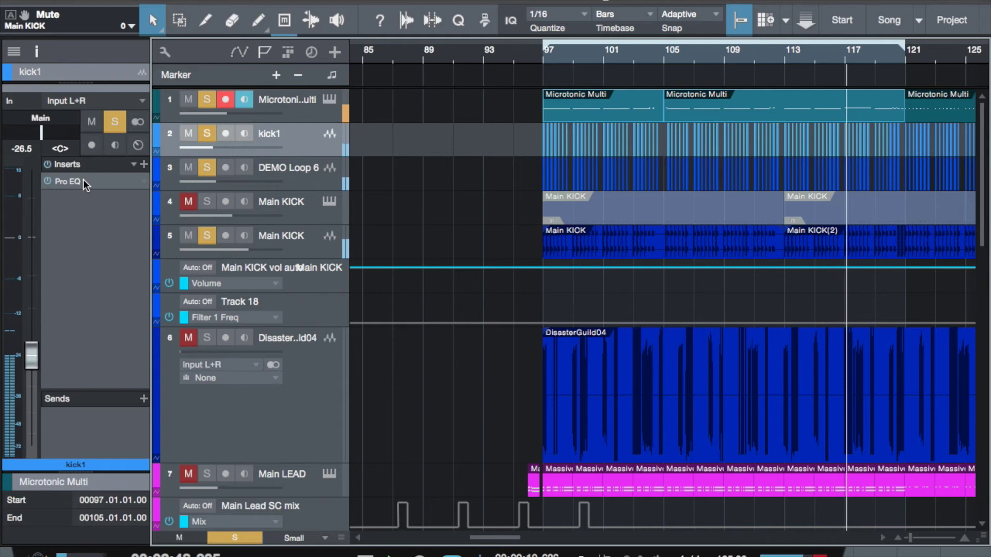
pyautogui.click(83, 181)
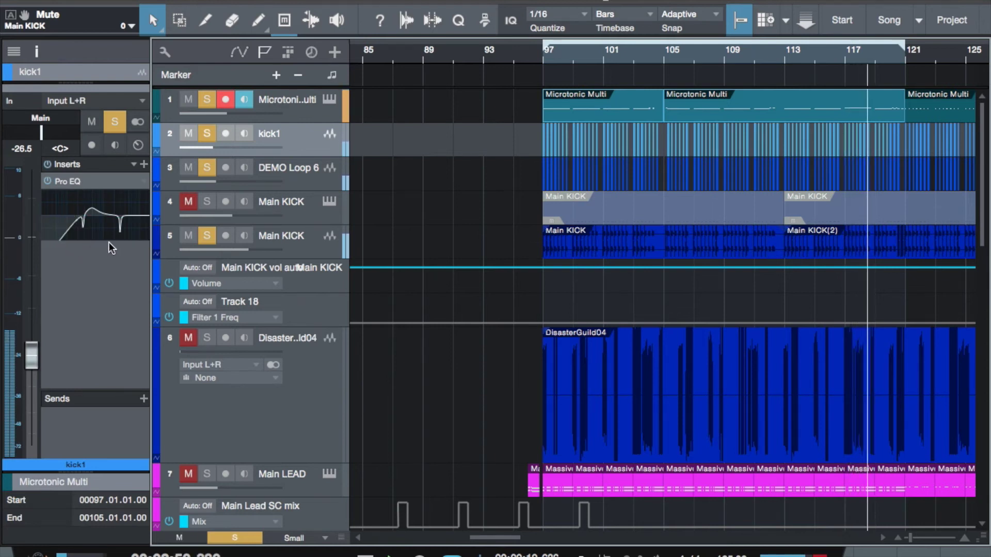
pyautogui.moveTo(67, 231)
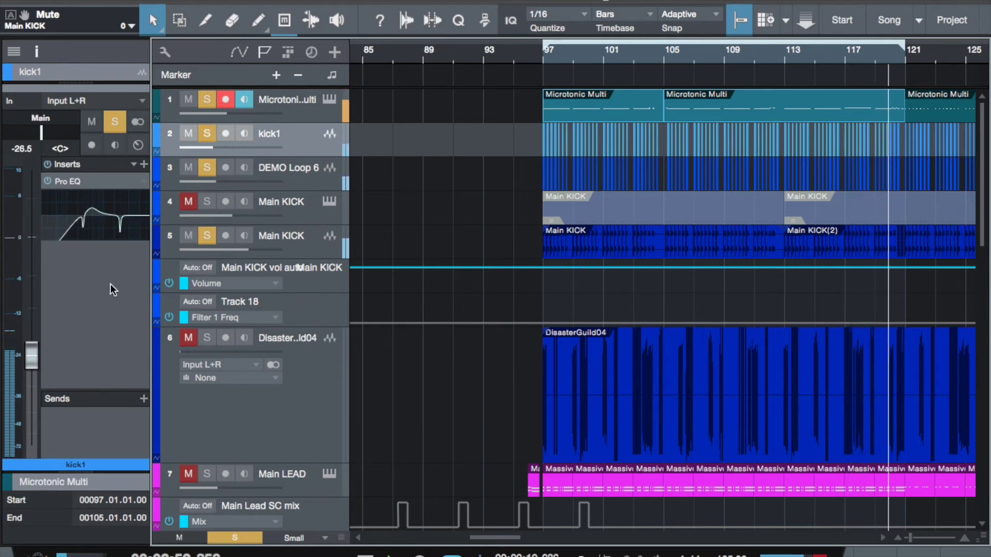
# Show the Pro EQ curve of the DEMO Loop 6 track, then inspect the Main KICK audio track's channel
pyautogui.click(287, 175)
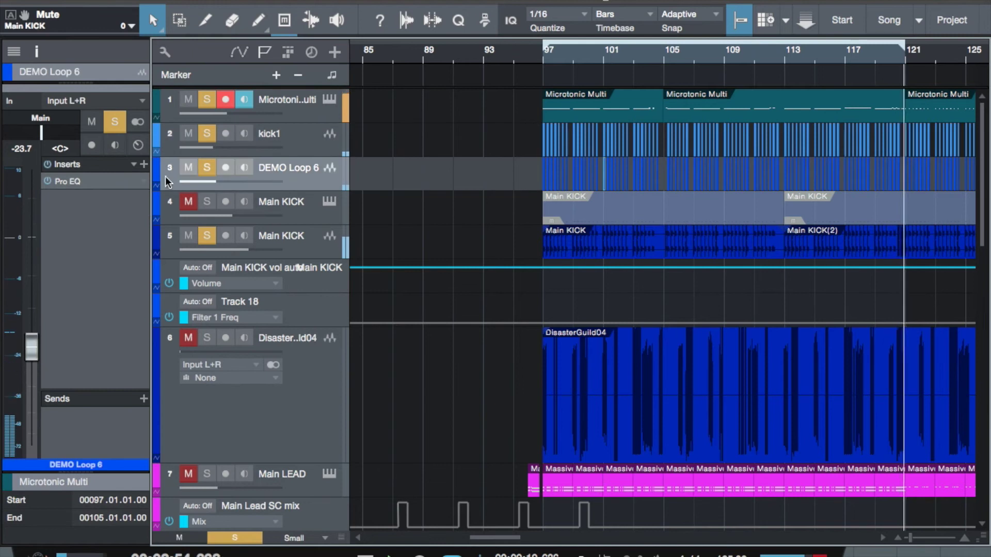
pyautogui.click(76, 176)
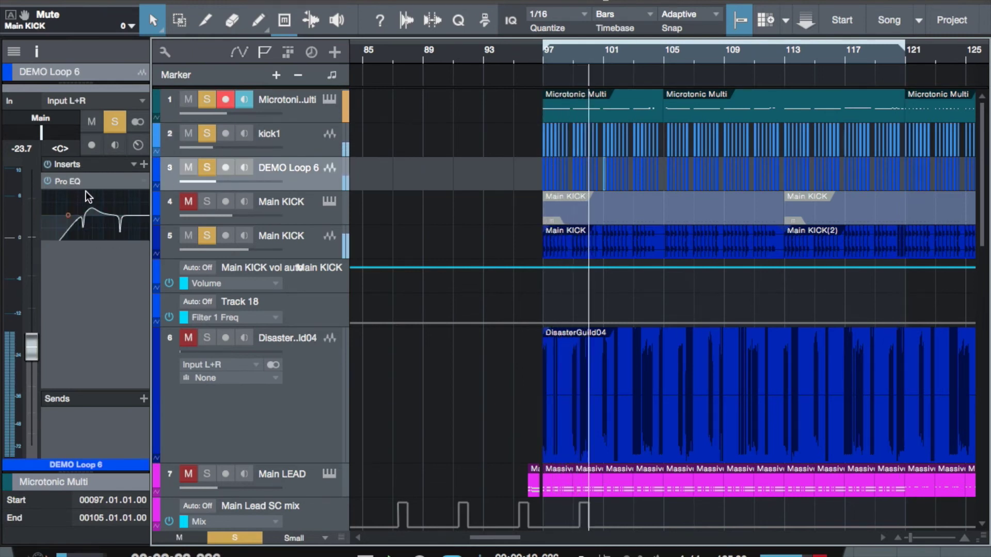
pyautogui.click(293, 243)
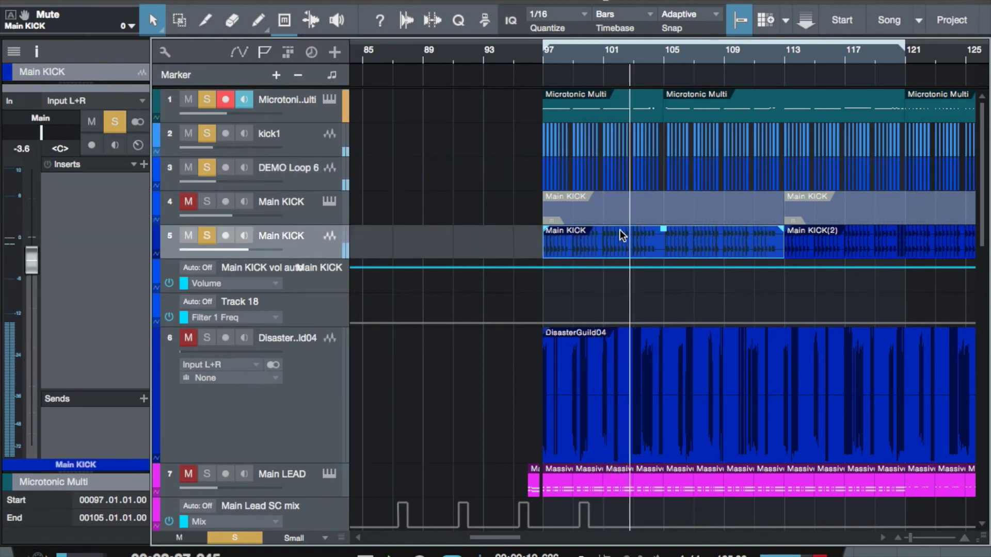
# Audition the Main KICK audio track alone by muting DEMO Loop 6, kick1 and Microtonic Multi, then unmute all three
pyautogui.click(188, 170)
pyautogui.click(188, 135)
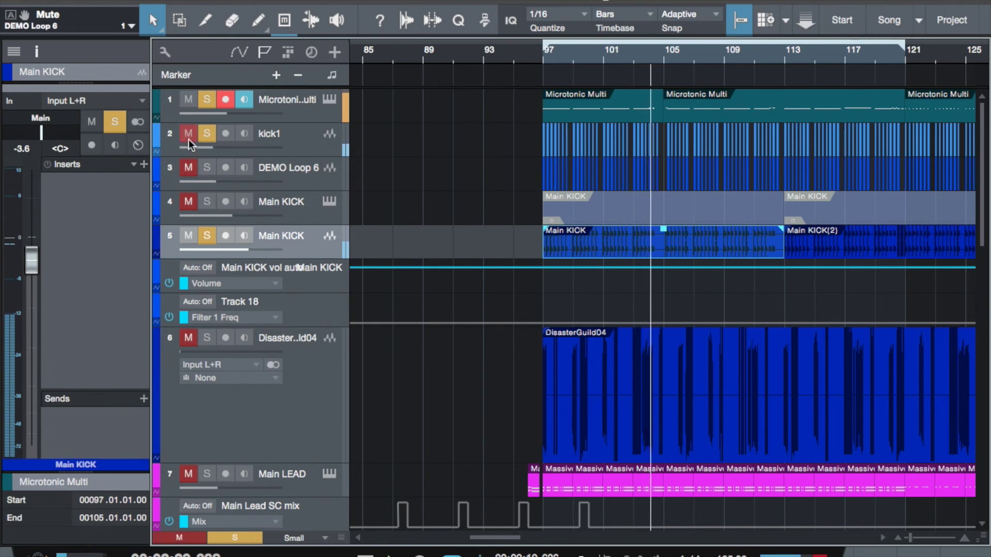
pyautogui.click(189, 100)
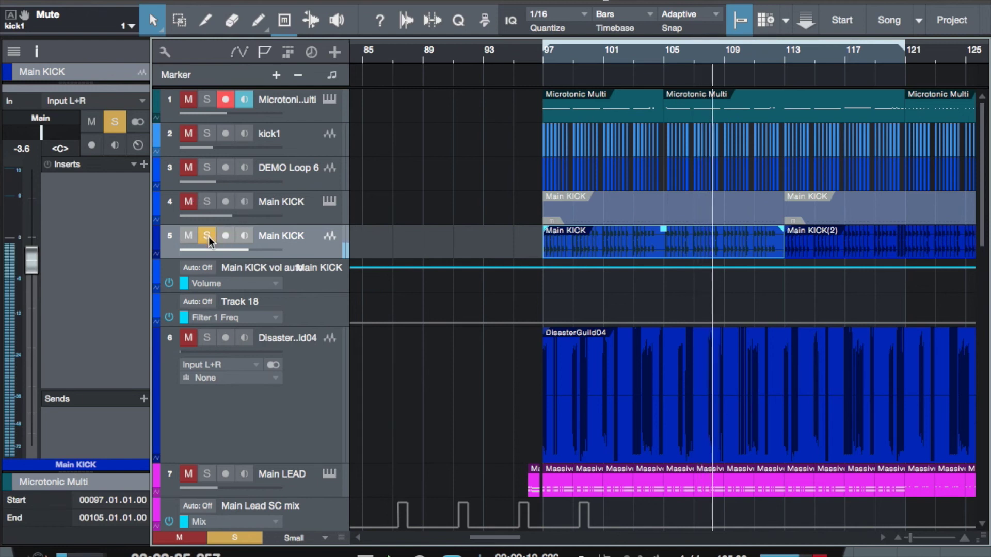
pyautogui.click(191, 104)
pyautogui.click(190, 134)
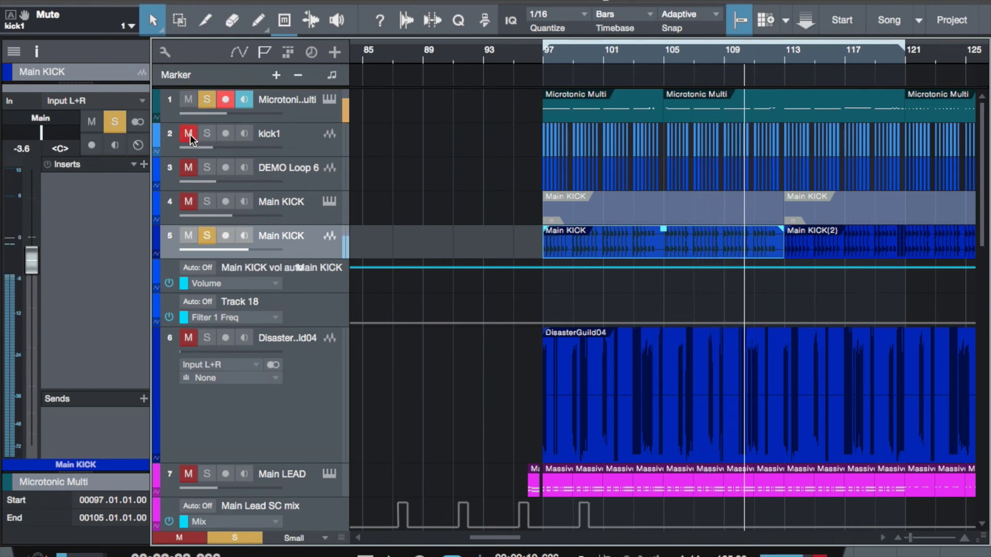
pyautogui.click(189, 167)
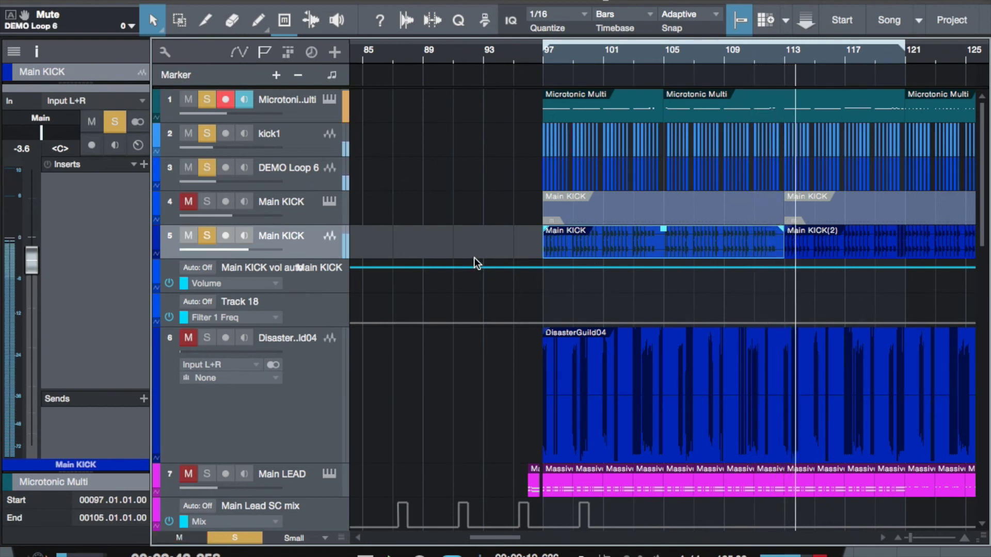
# Place the playhead just before bar 97 and clear all track solos to play the kick within the full mix
pyautogui.click(512, 52)
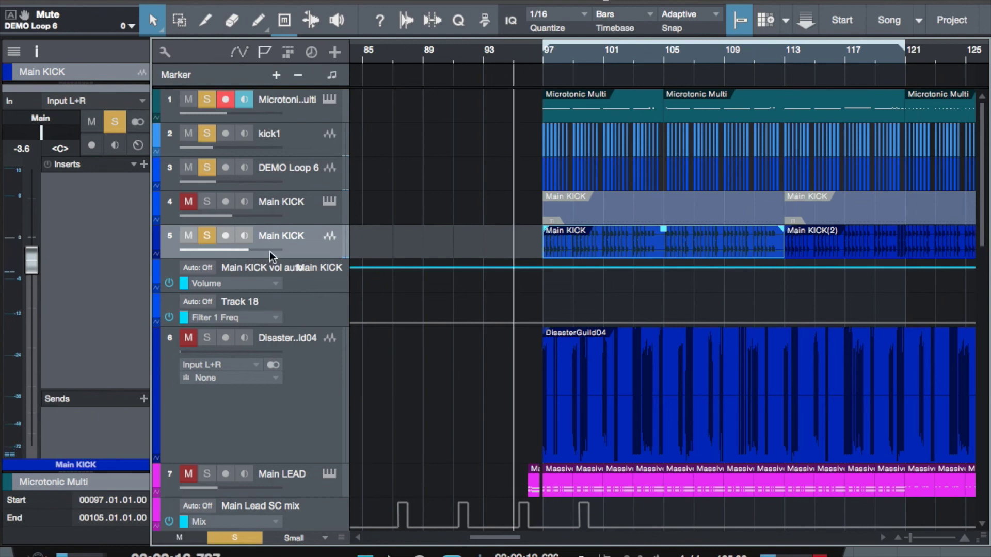
pyautogui.click(235, 538)
pyautogui.scroll(-10, 441, 448)
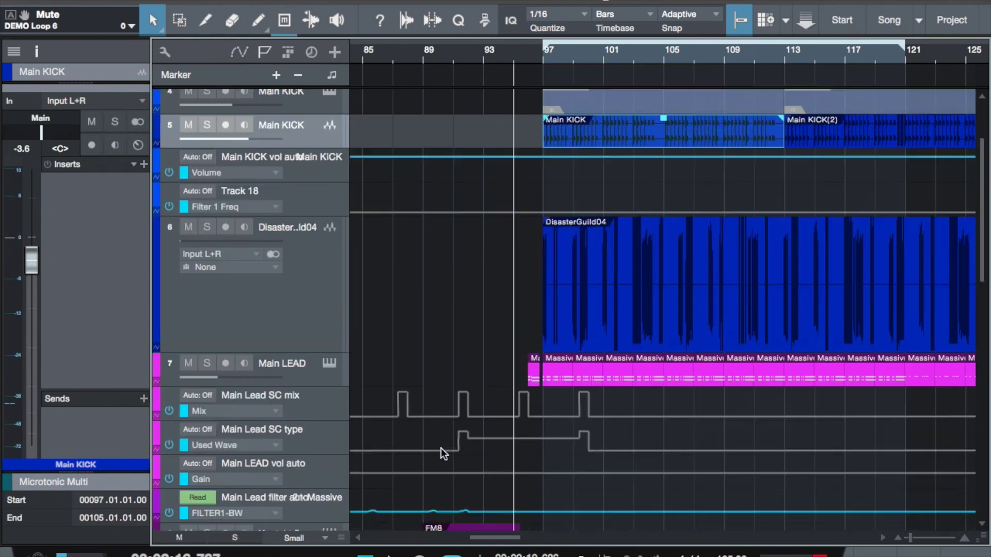
pyautogui.scroll(2, 440, 448)
pyautogui.scroll(8, 441, 448)
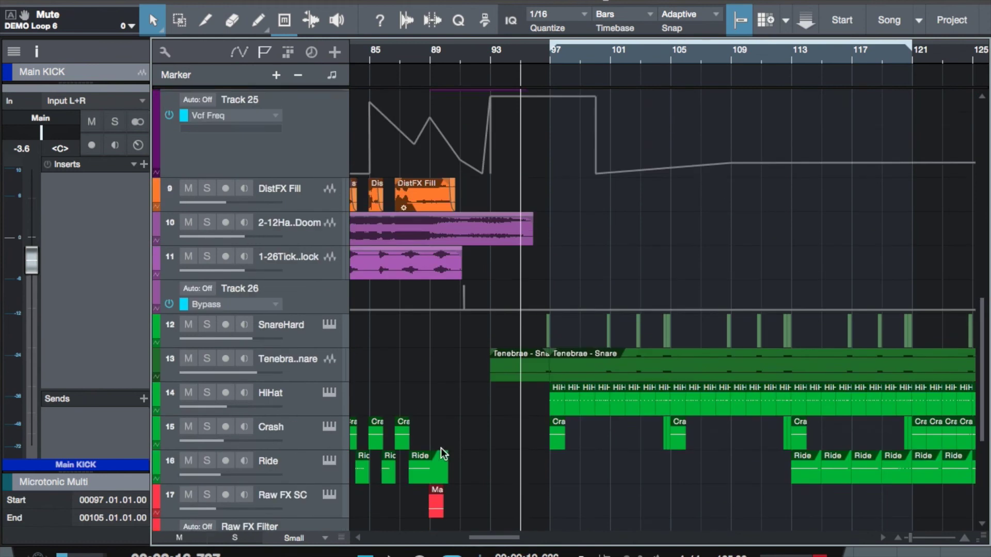
pyautogui.scroll(6, 553, 401)
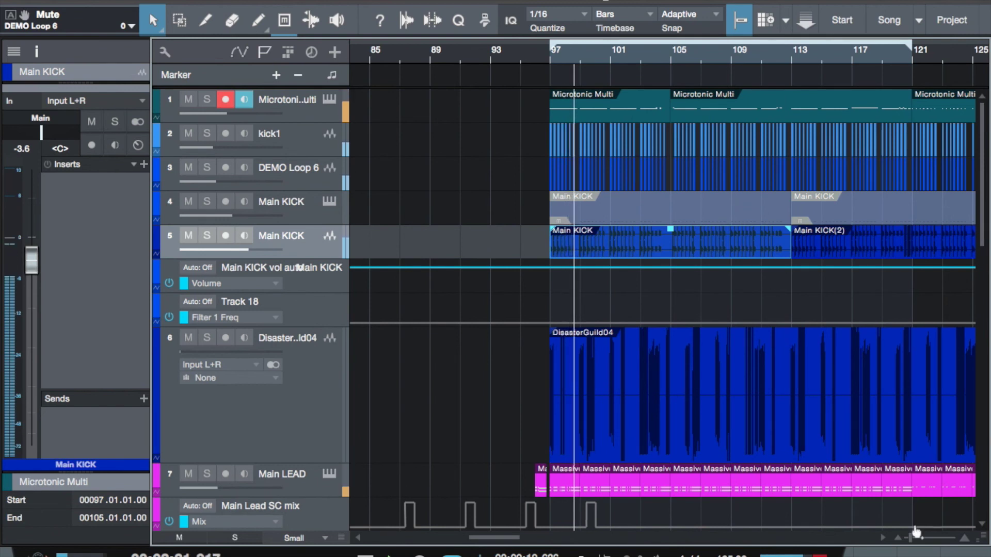
# Open the Main output's Pro EQ from the mixer console, compare the mix with it bypassed, and close it
pyautogui.click(913, 551)
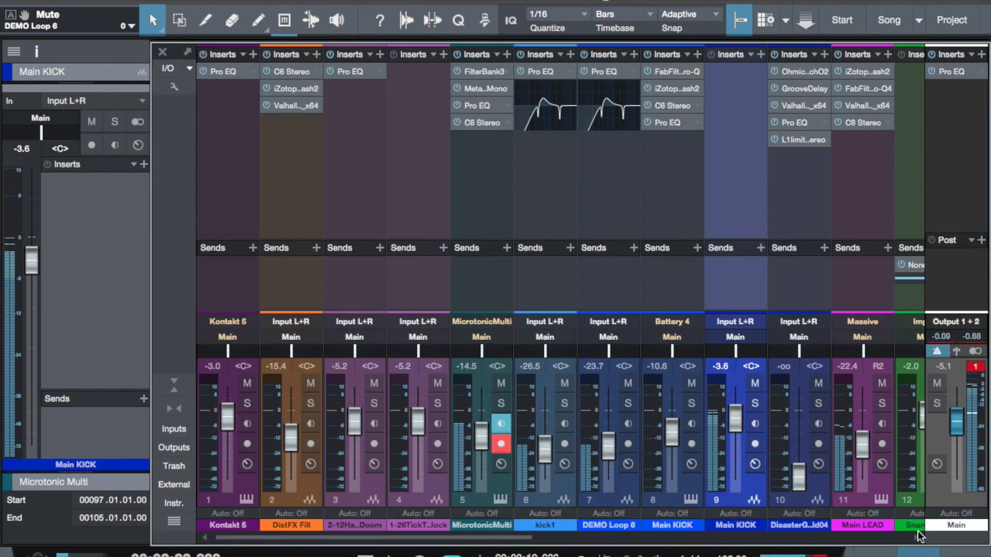
pyautogui.click(953, 71)
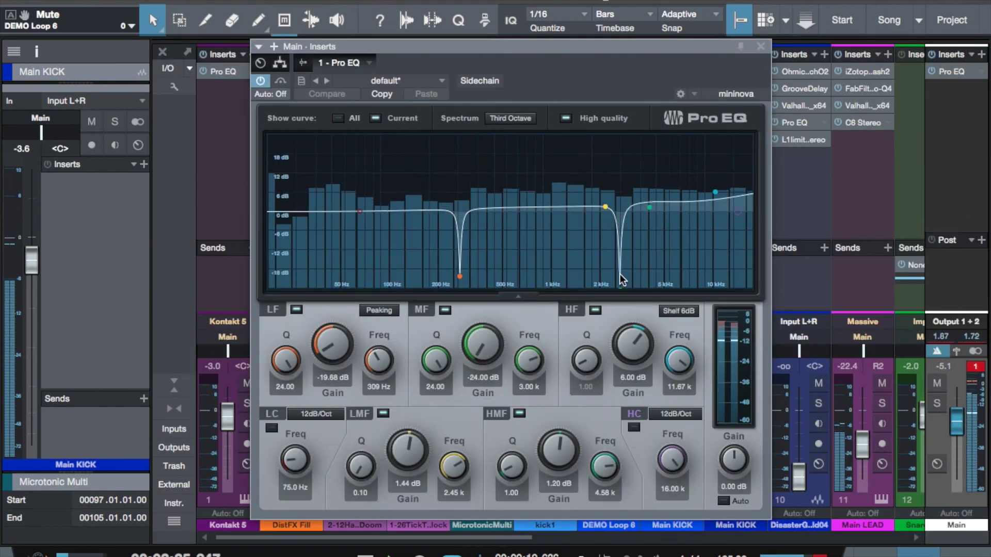
pyautogui.click(287, 86)
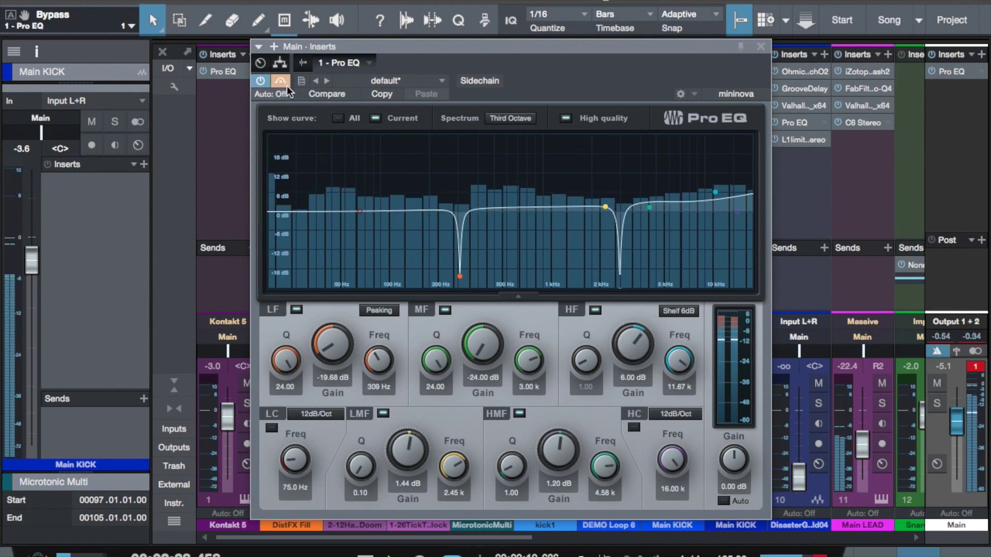
pyautogui.click(762, 47)
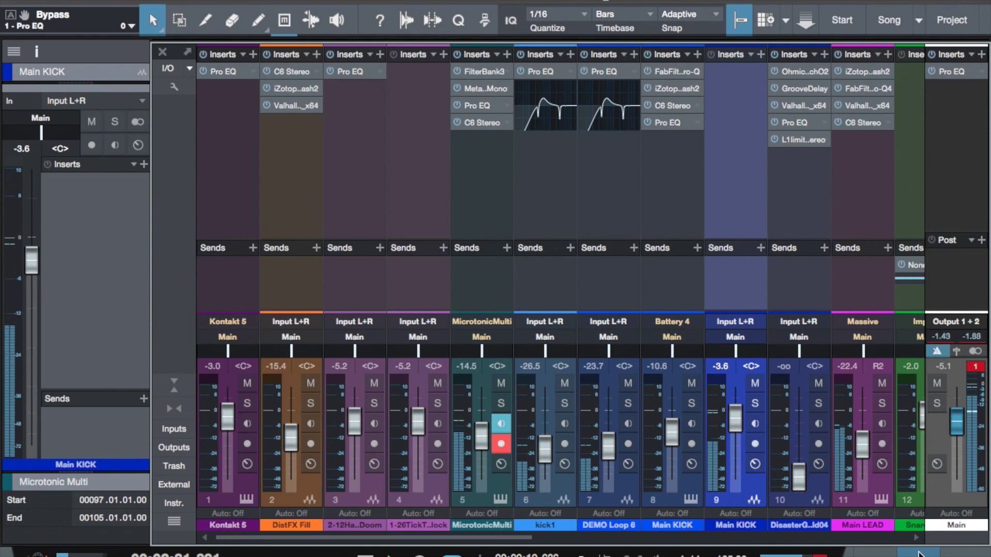
# Return to the arrangement and zoom the timeline in on about bars 109 to 129
pyautogui.press('F3')
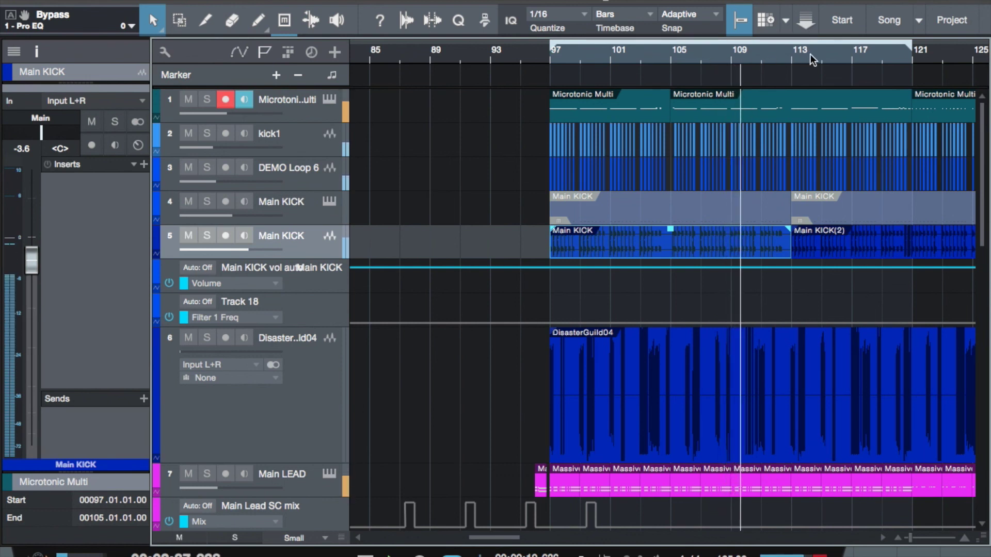
pyautogui.moveTo(871, 55); pyautogui.dragTo(634, 69)
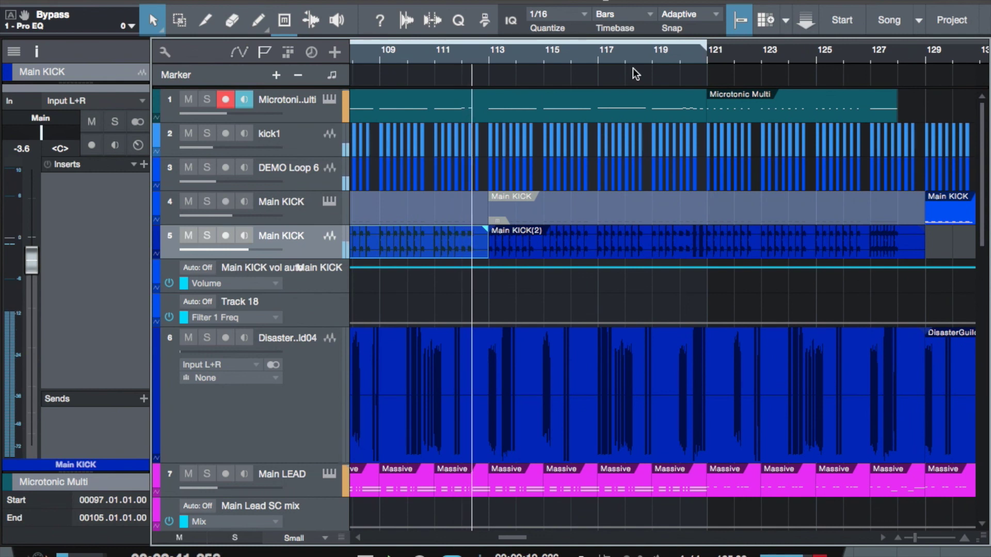